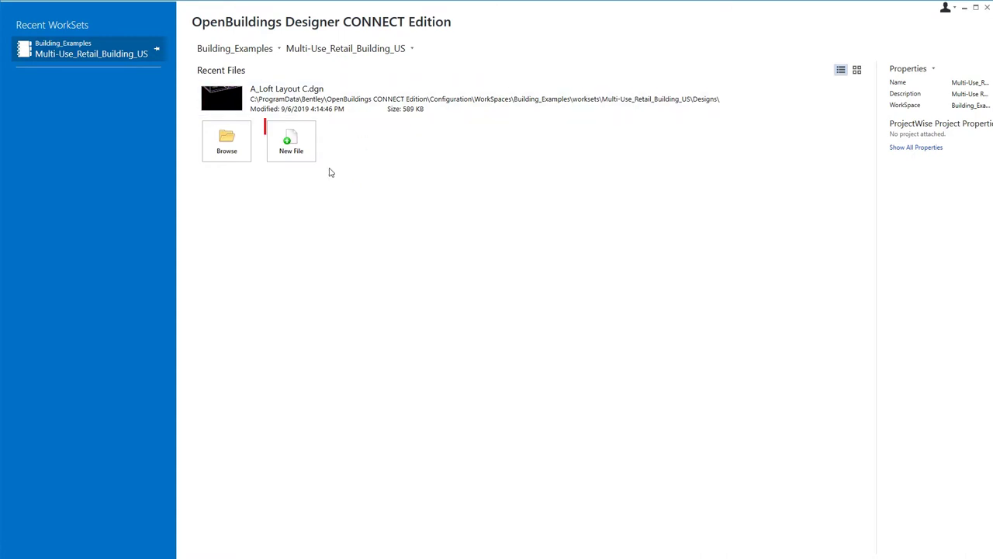
Create a new design file named A_Grocery Layout in the Designs folder and dismiss the compatibility notice.
click(308, 154)
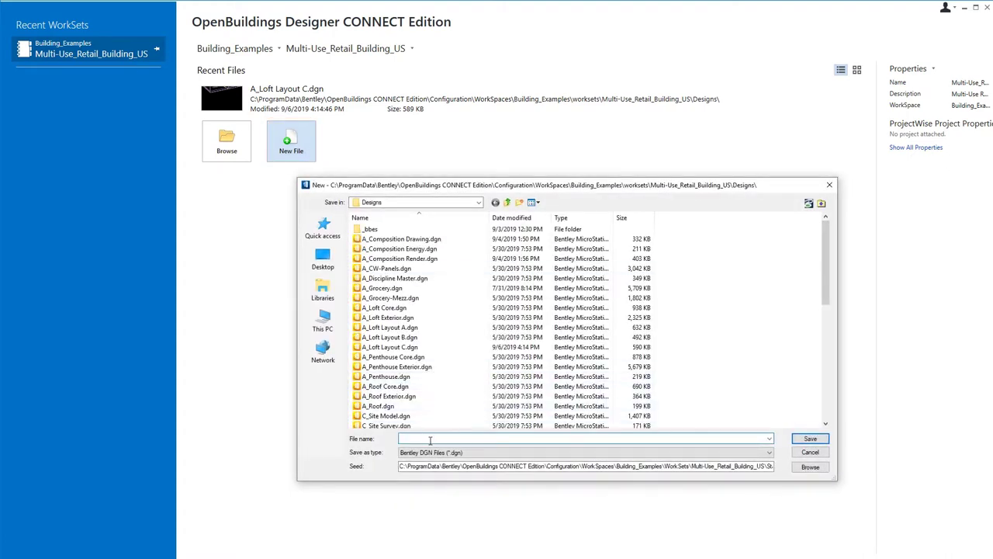
text(A)
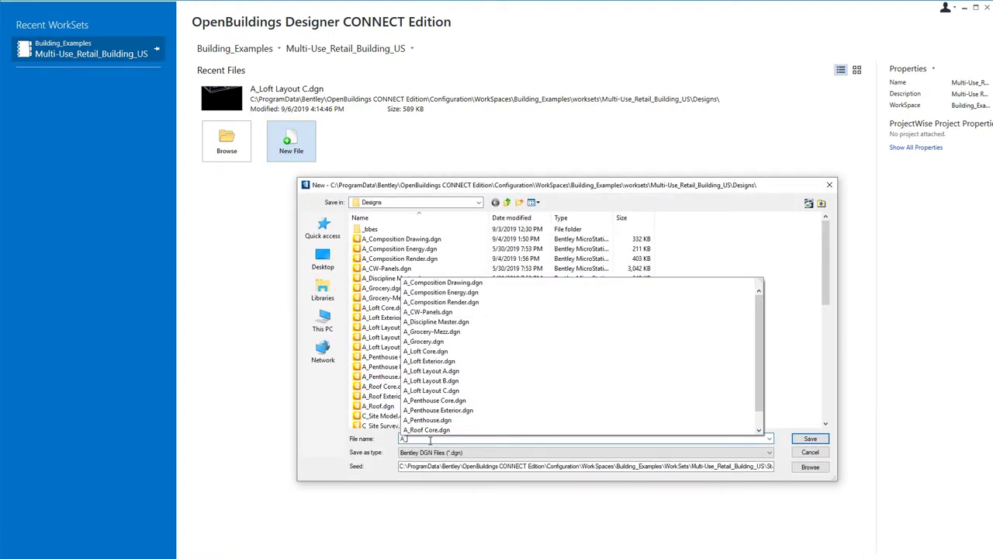
text(_Grocery Layout)
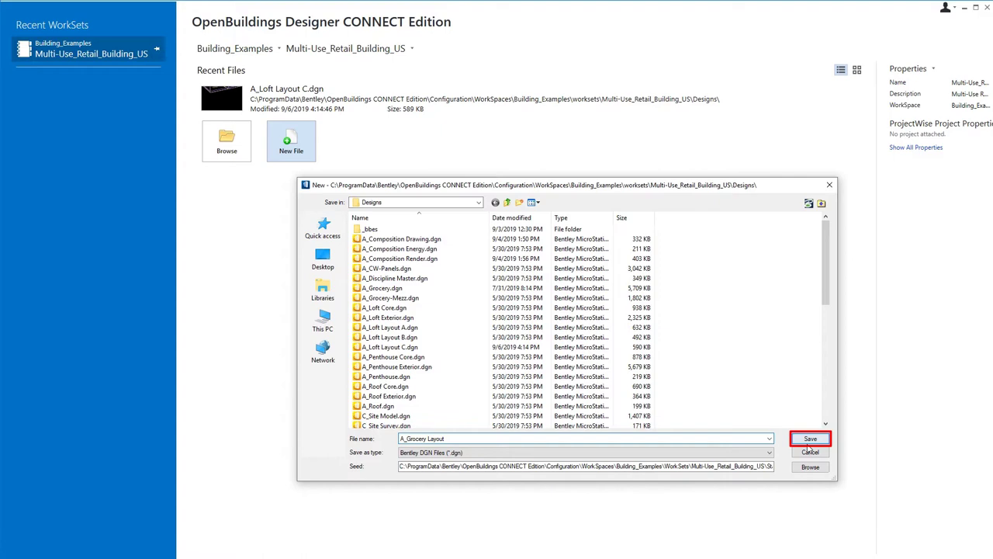
click(809, 440)
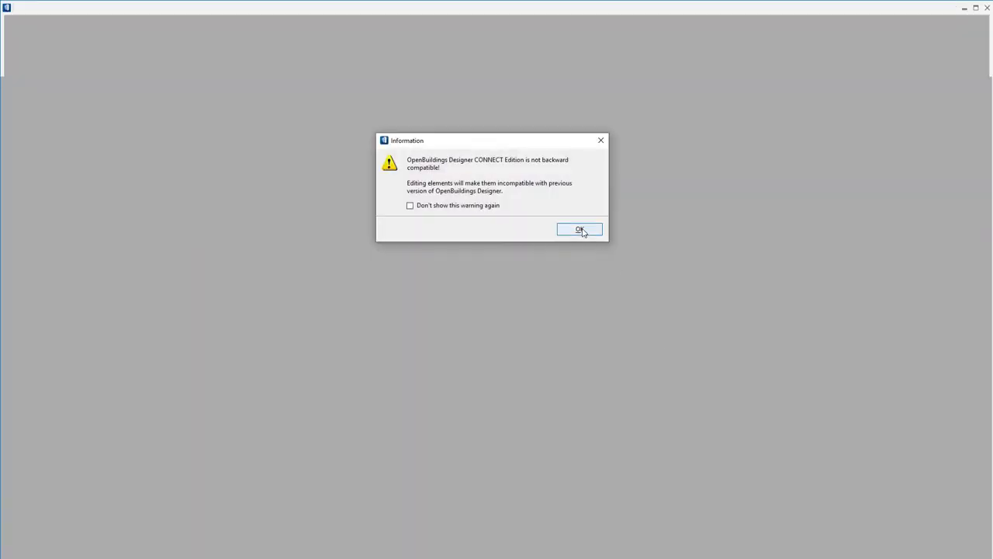
click(580, 230)
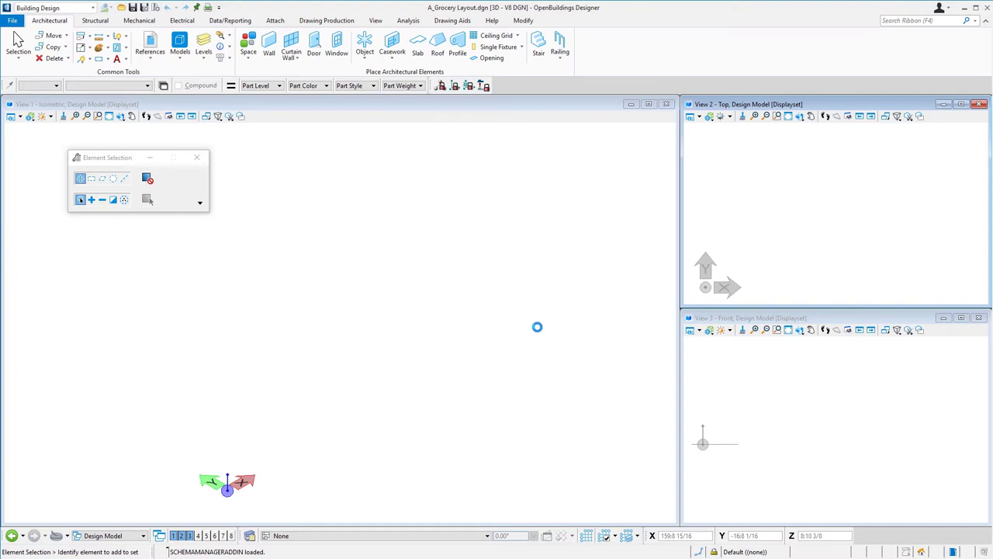
Attach A_Grocery.dgn and S_Grocery Framing.dgn from the Designs folder as references using the Coincident attachment method.
click(153, 62)
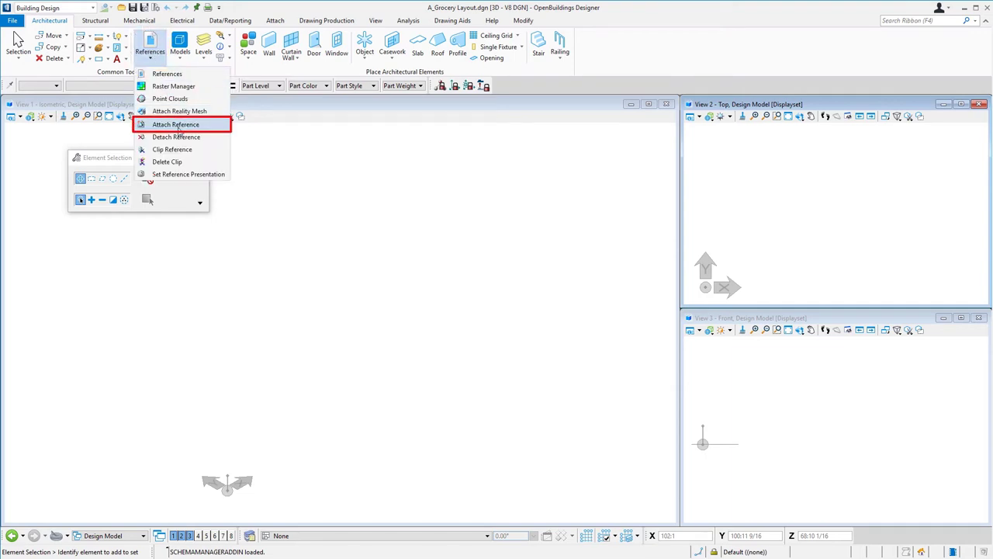
click(177, 125)
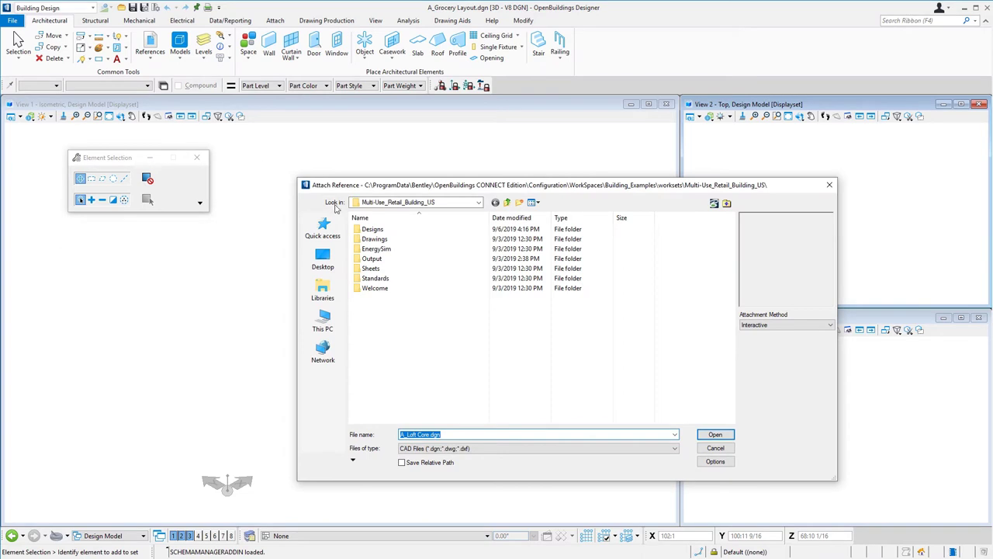
double_click(373, 229)
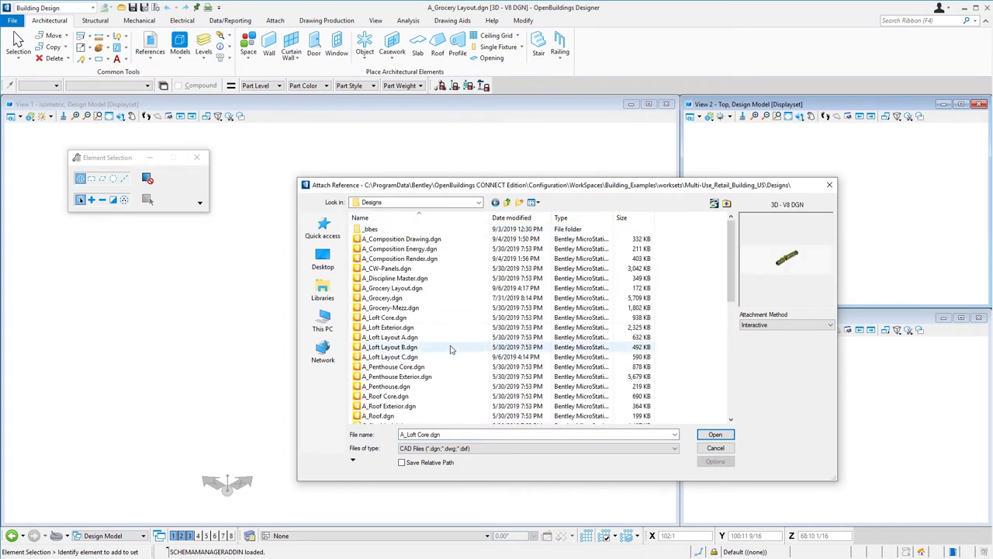
click(440, 300)
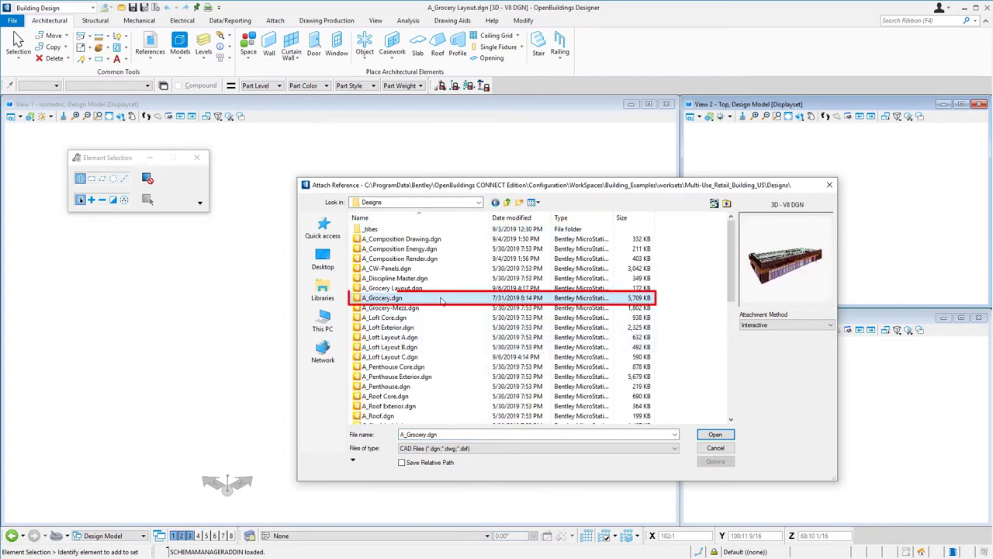
scroll(501, 357, down, 1)
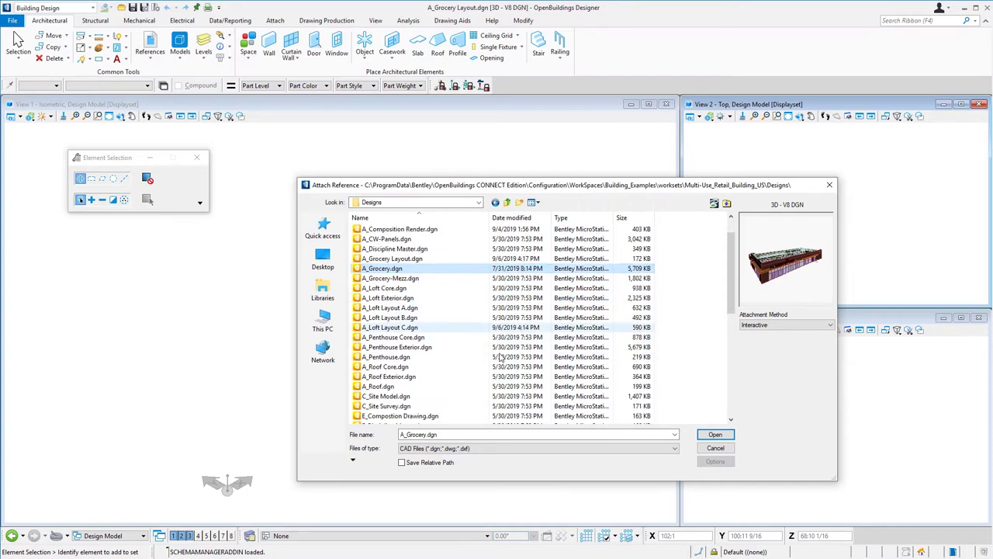
scroll(501, 357, down, 12)
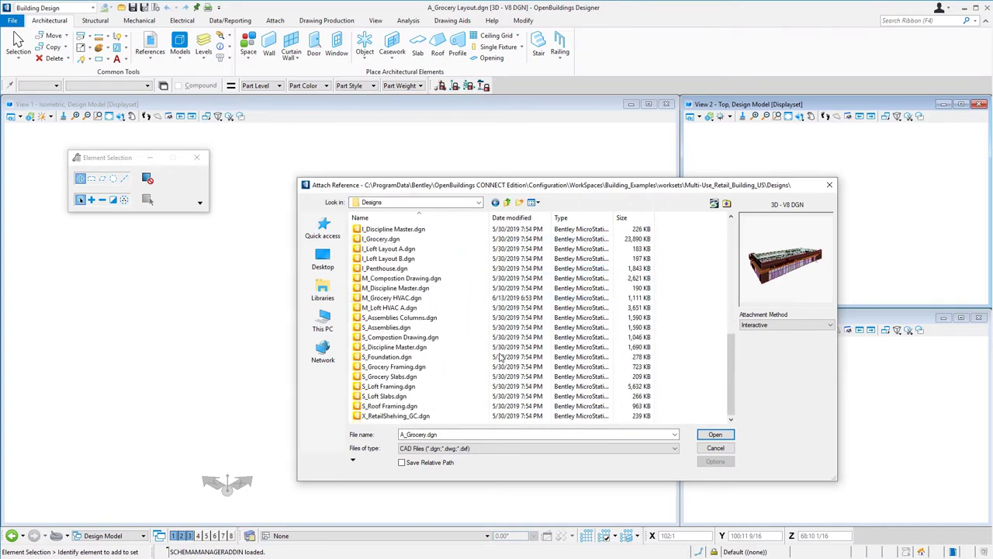
ctrl+click(441, 370)
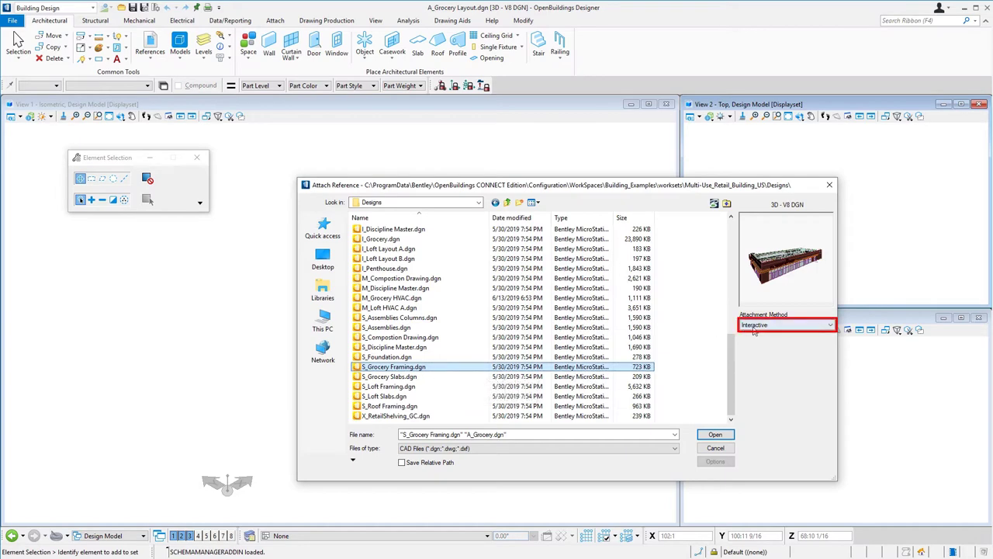
click(783, 324)
click(757, 348)
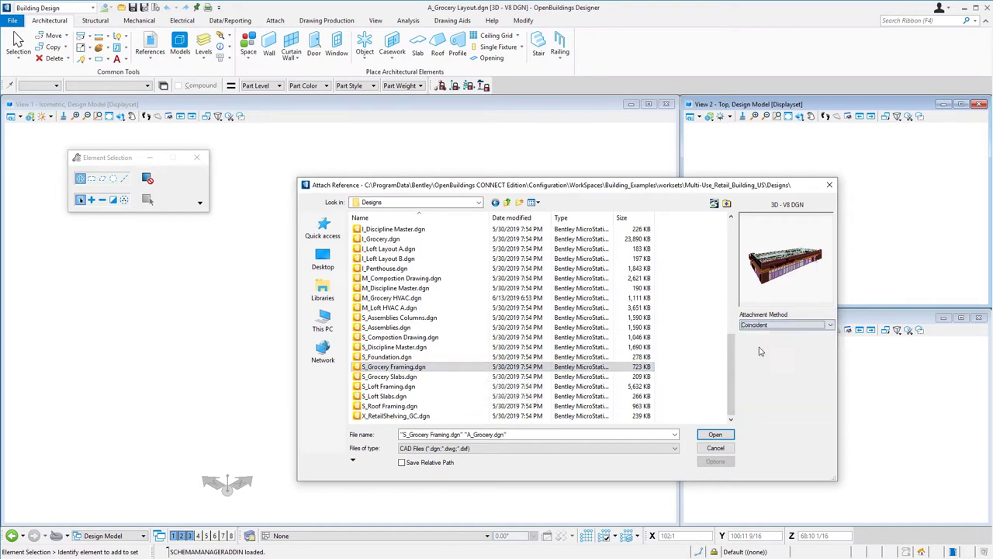
click(715, 435)
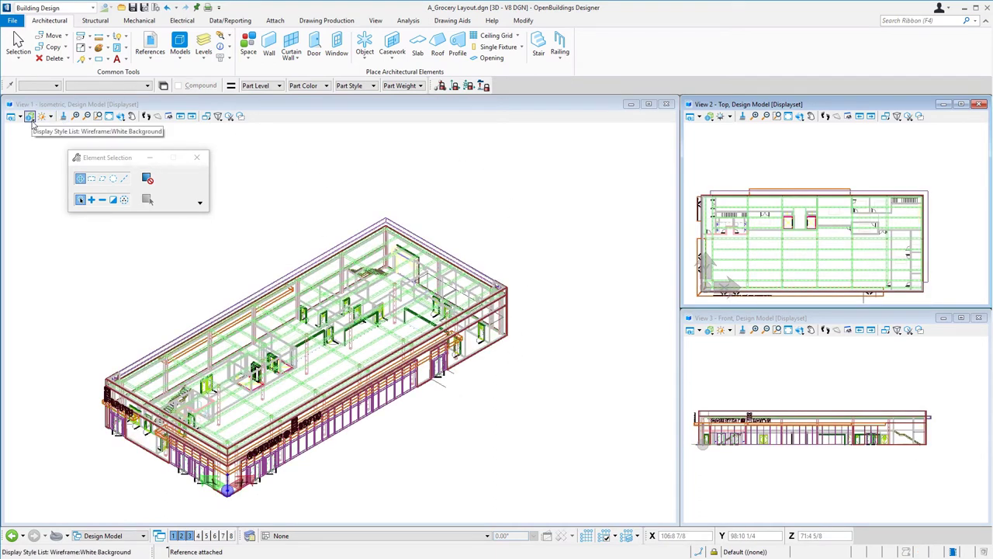
Apply the *Example | Full Color Modeling display style to the isometric view and the top view.
click(29, 118)
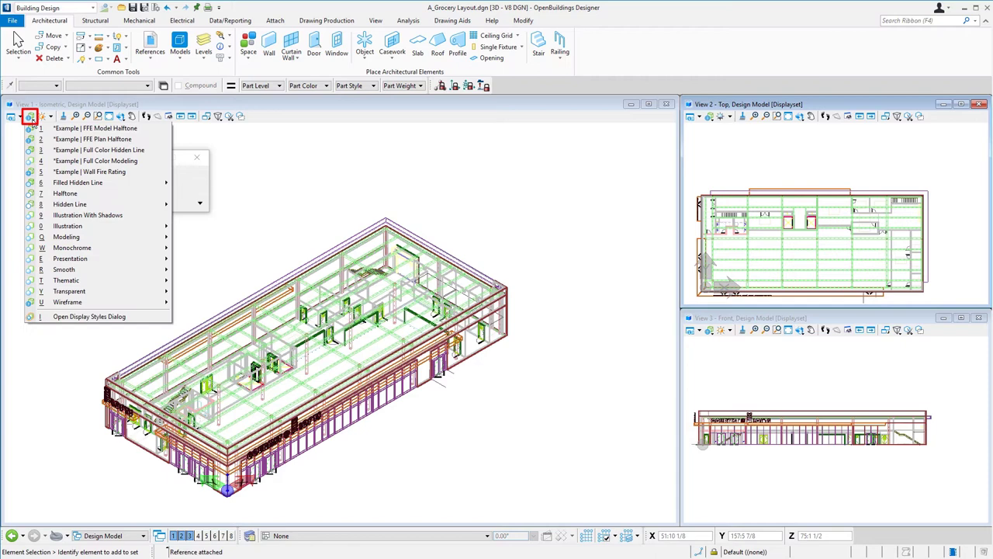
click(156, 161)
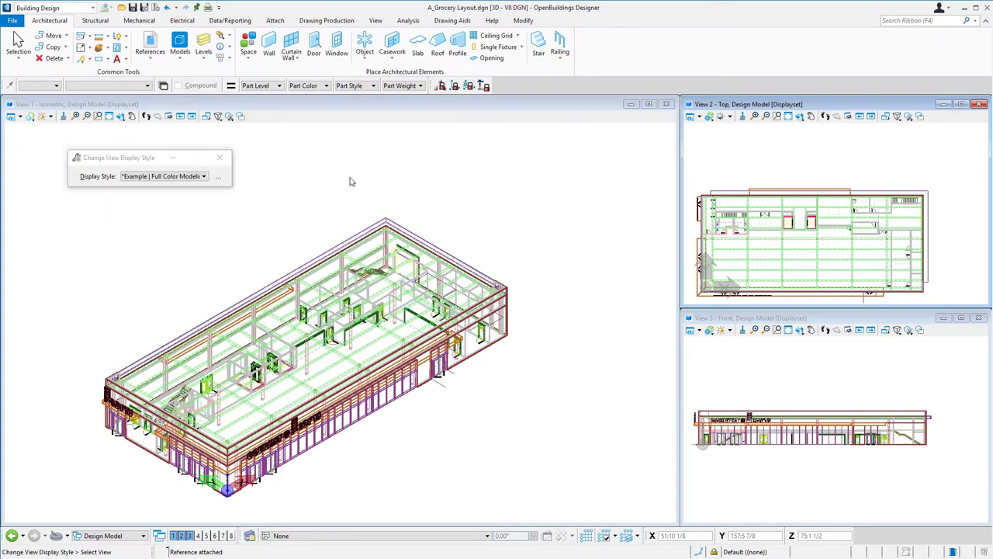
click(832, 163)
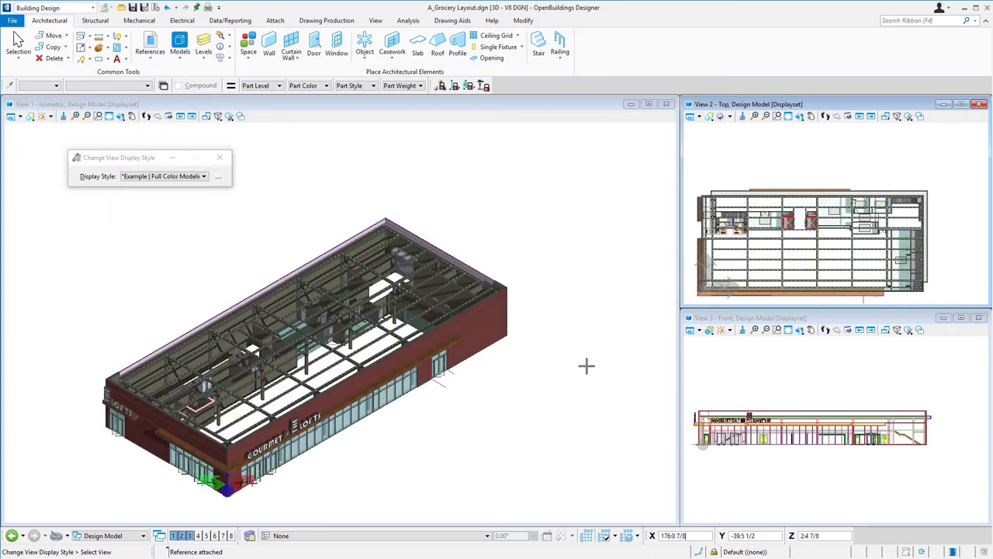
Set the GROUND floor of BUILDING 01 as the active floor and isolate it in the views.
click(487, 535)
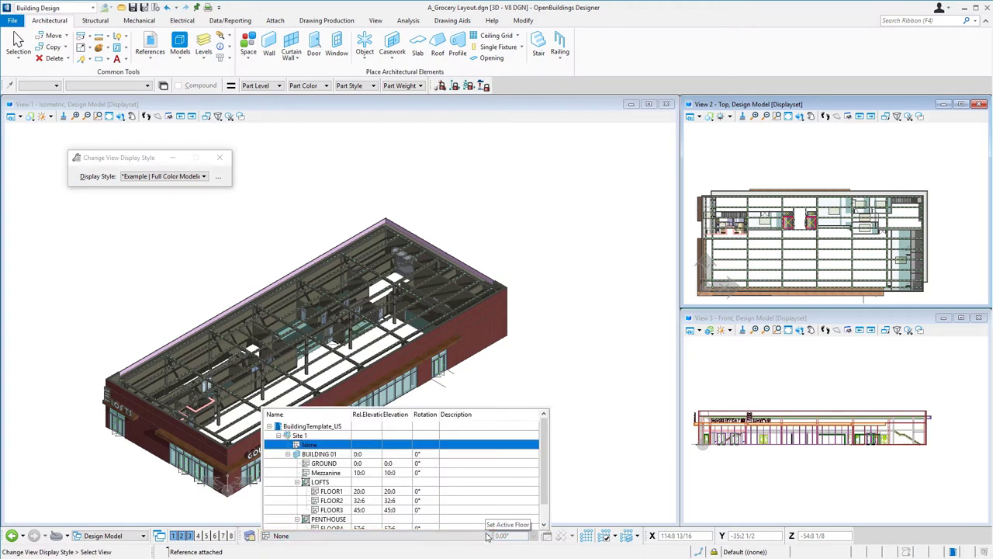
click(339, 464)
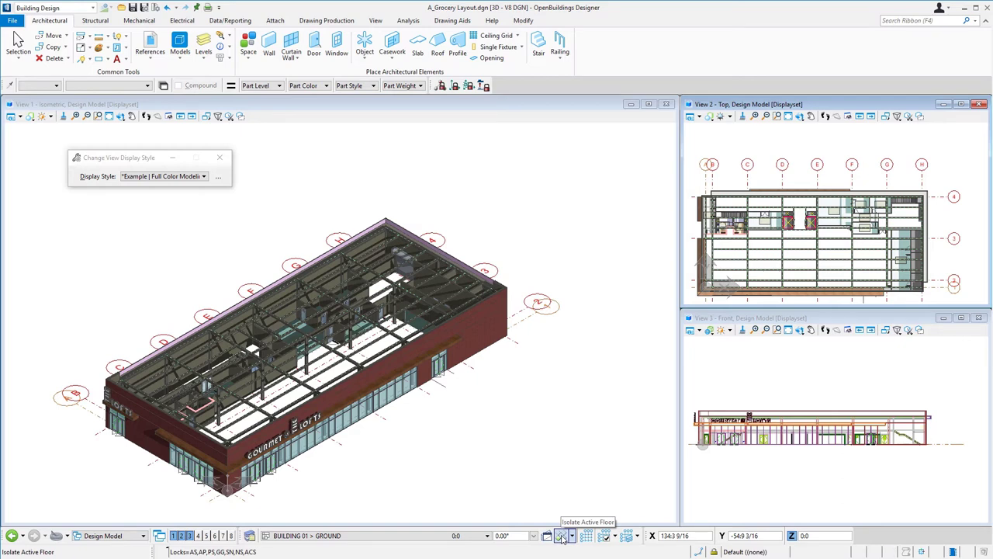
click(561, 536)
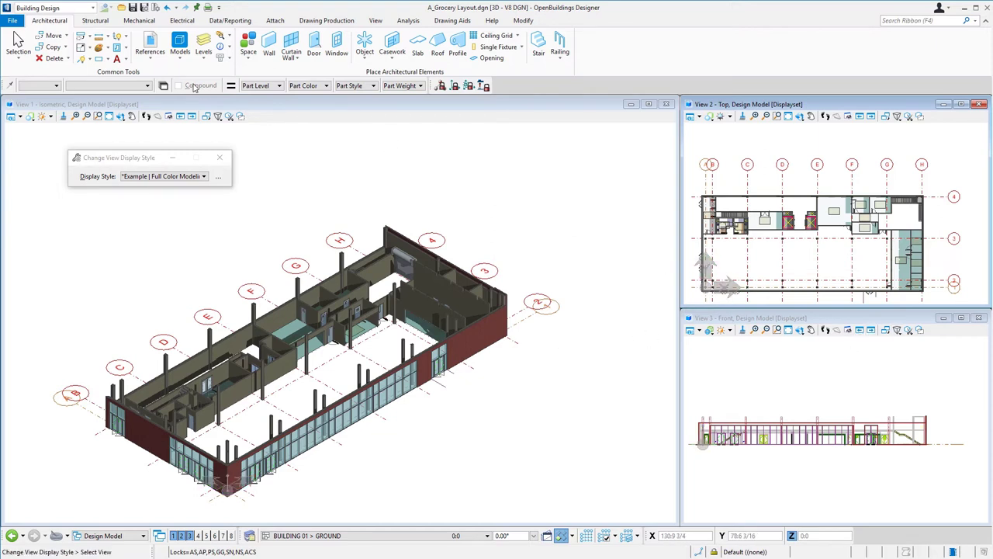
Attach MarketSketch.png as a read-only raster reference through Raster Manager, without interactive placement and with Open Settings Dialog turned off.
click(151, 48)
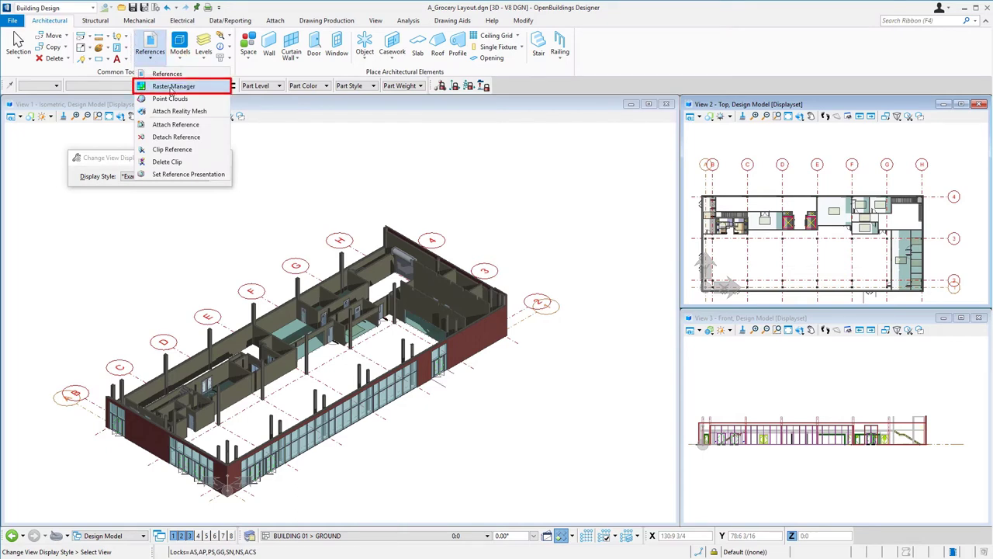
click(173, 86)
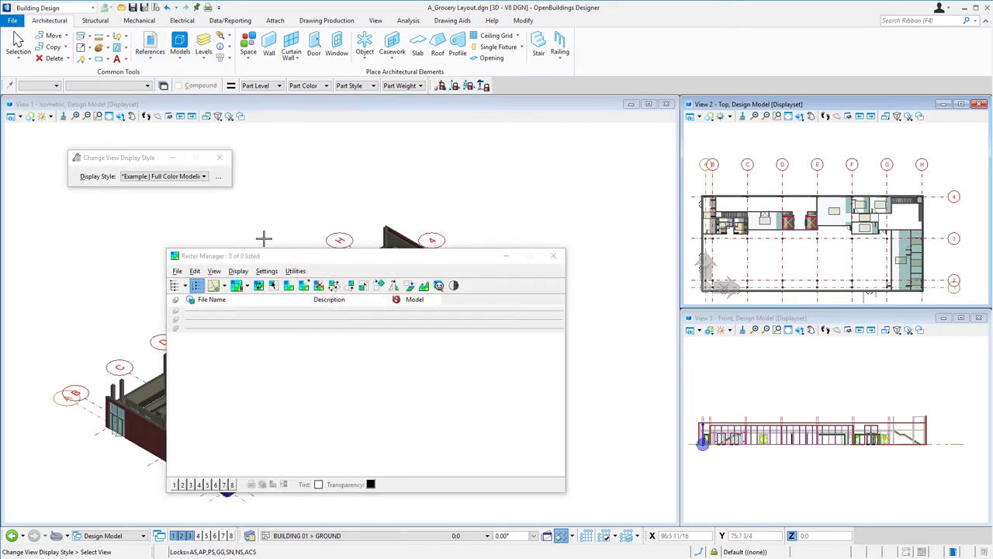
click(242, 288)
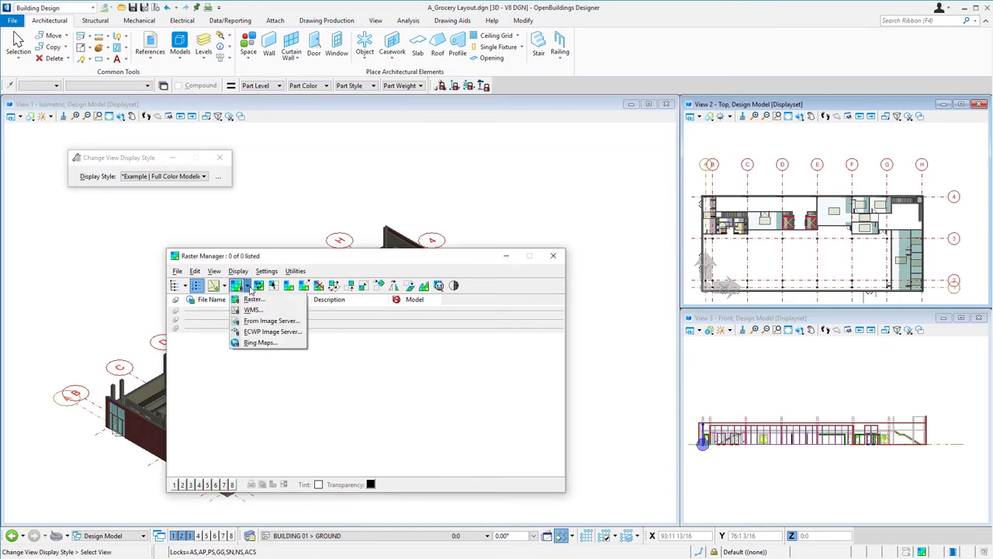
click(253, 299)
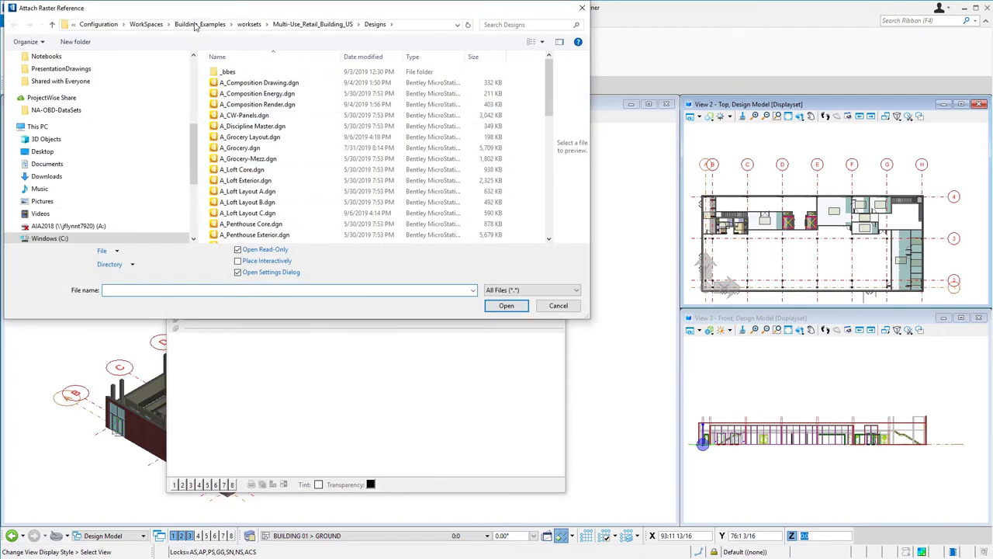
drag(198, 12, 265, 80)
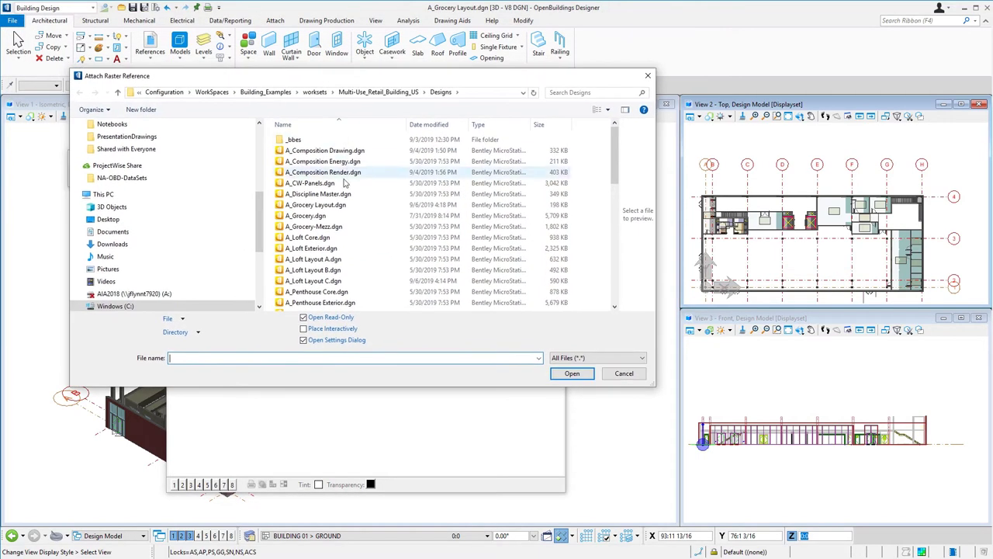
scroll(346, 197, down, 5)
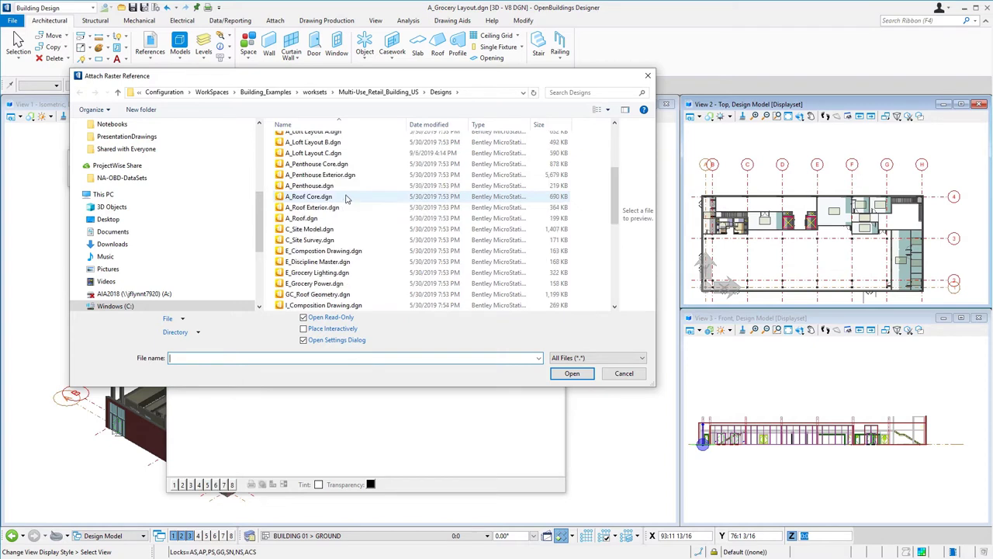
scroll(346, 198, down, 4)
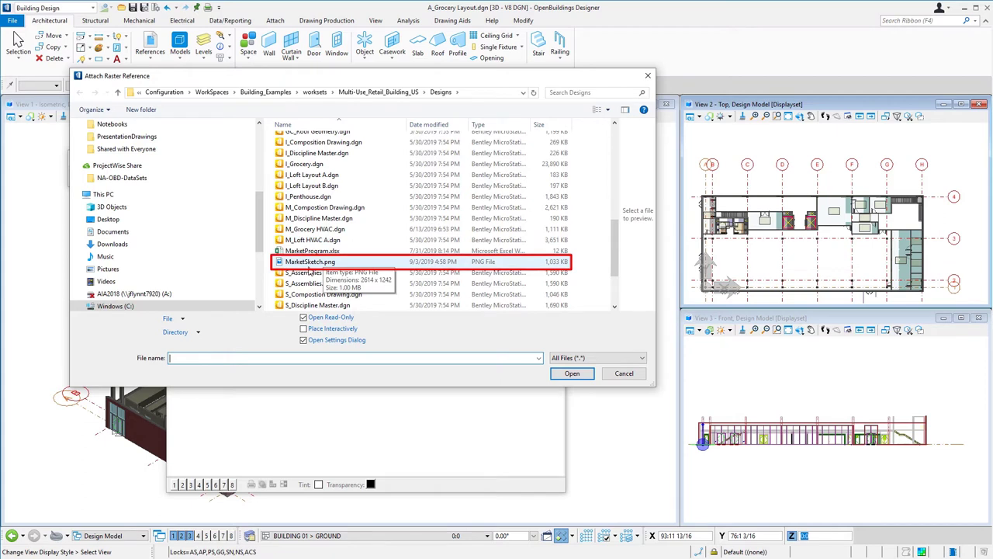
scroll(310, 268, down, 1)
click(310, 229)
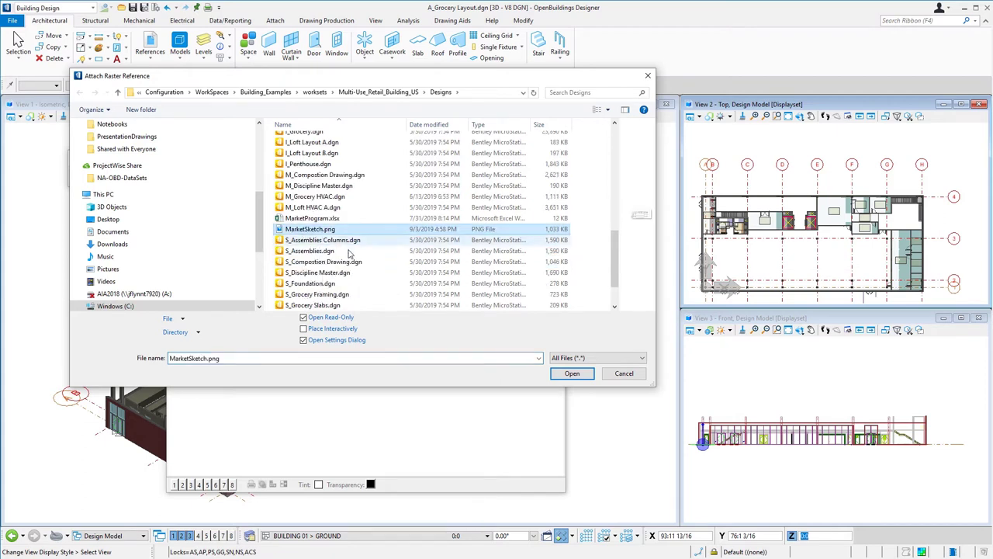
click(302, 340)
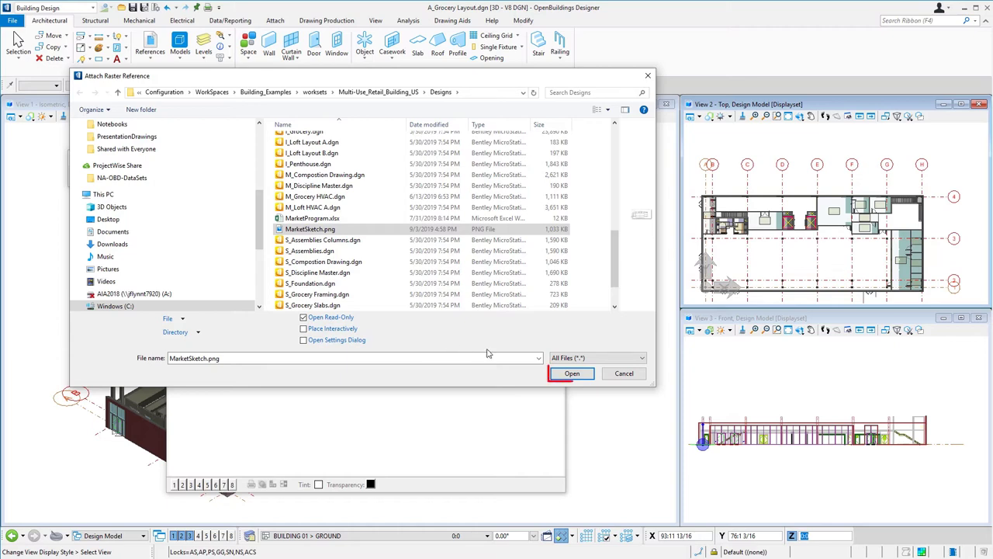
click(571, 373)
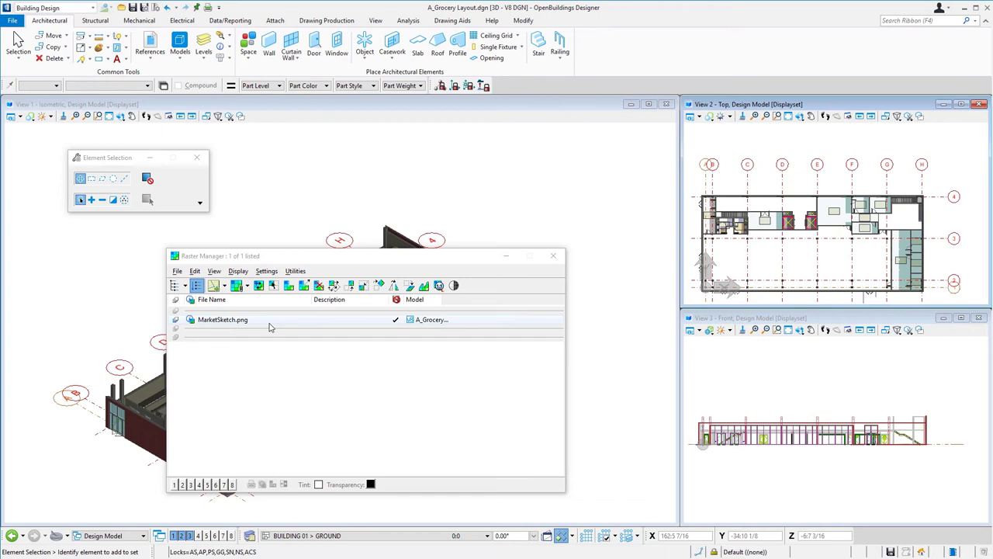
Select the attached MarketSketch.png raster, move Raster Manager clear of View 1, and rotate View 1 to Top for inspecting the sketch at the origin.
click(270, 322)
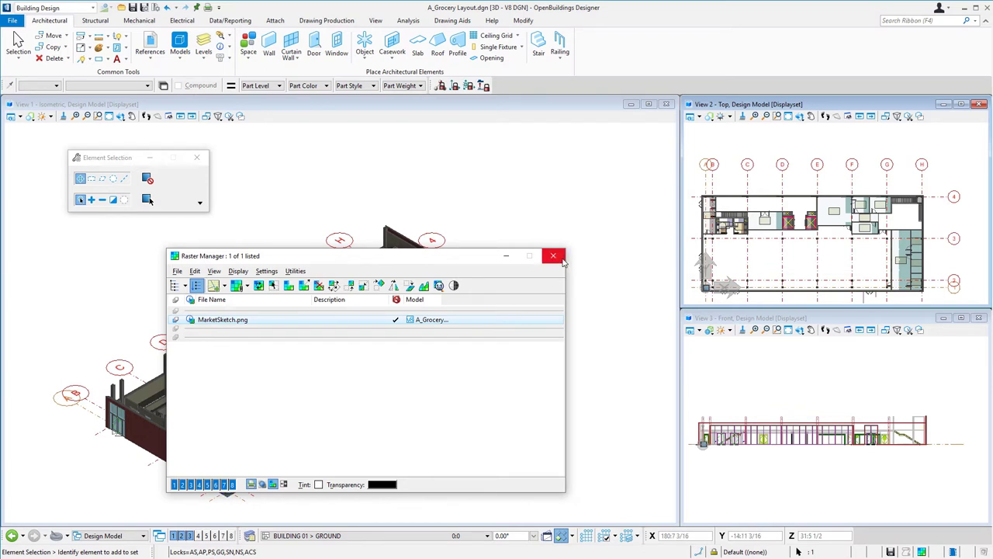
drag(466, 258, 888, 149)
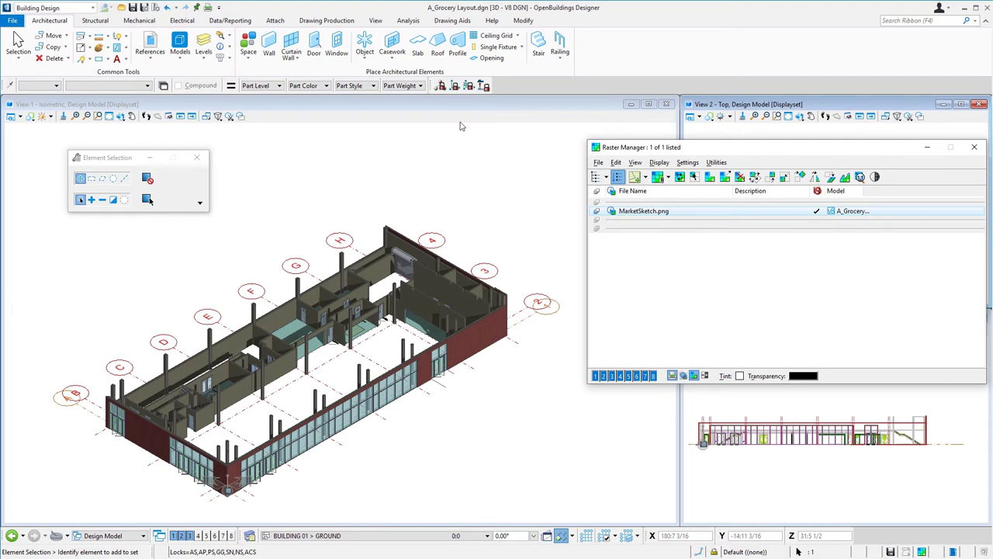
click(120, 117)
click(156, 143)
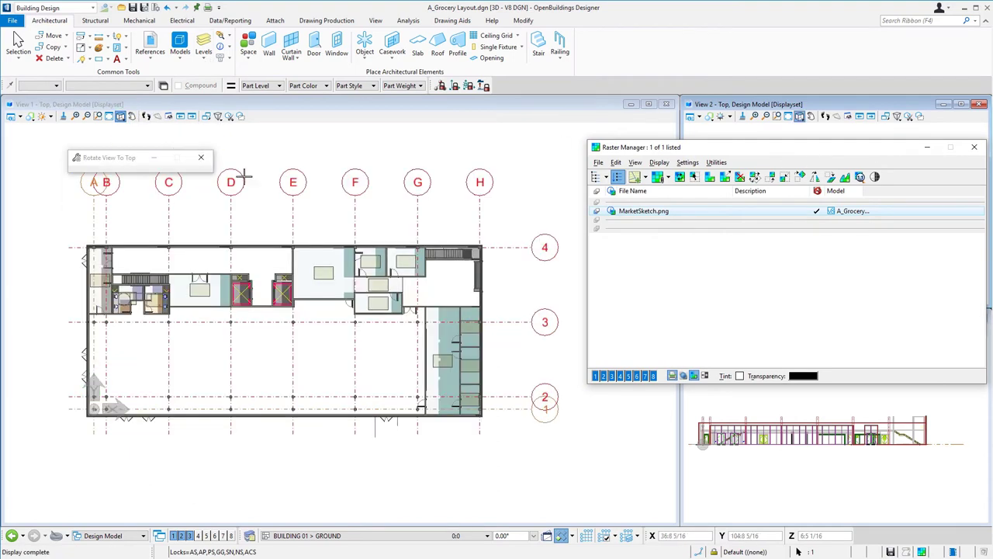
scroll(73, 416, up, 3)
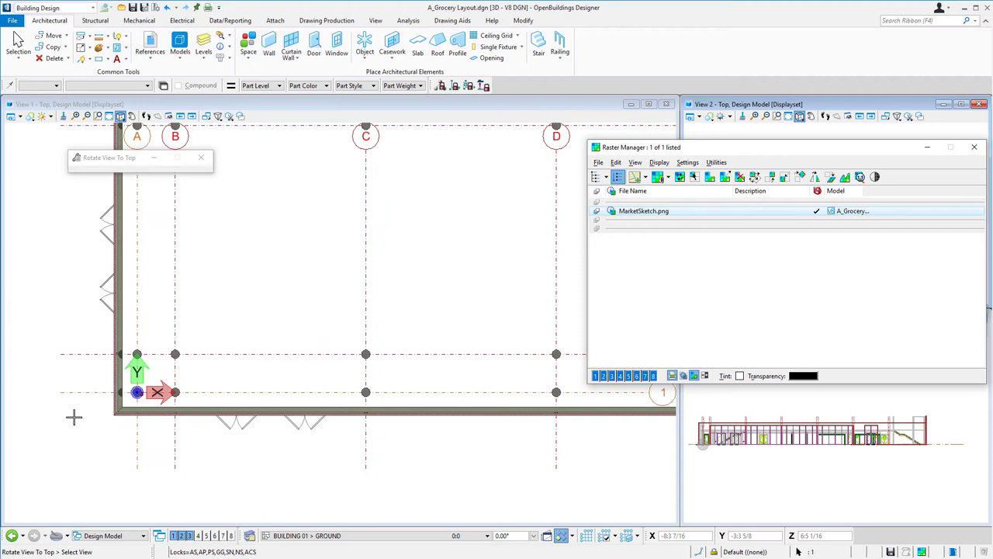
scroll(163, 383, up, 2)
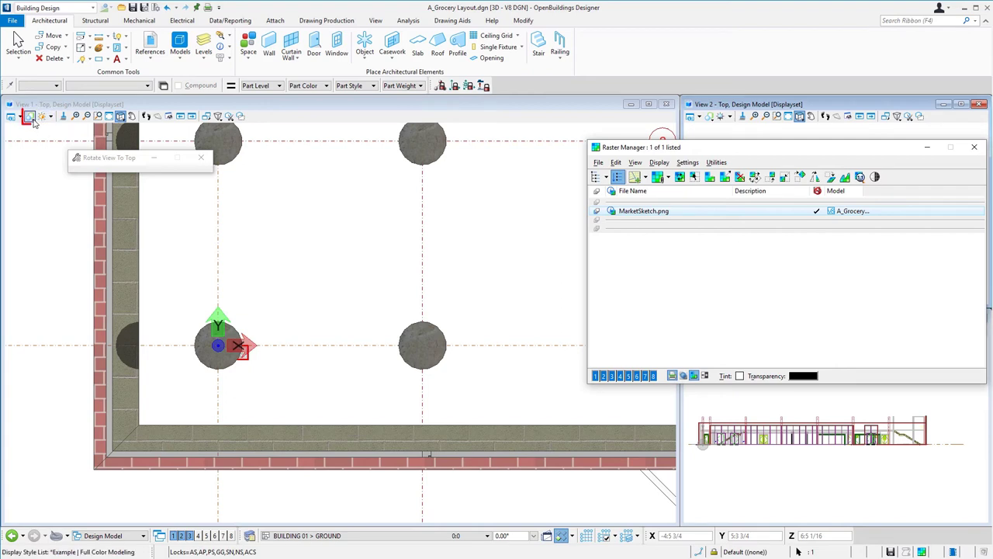
Change the display style of View 1 to Wireframe:White Background so the small raster at the origin can be picked.
click(31, 117)
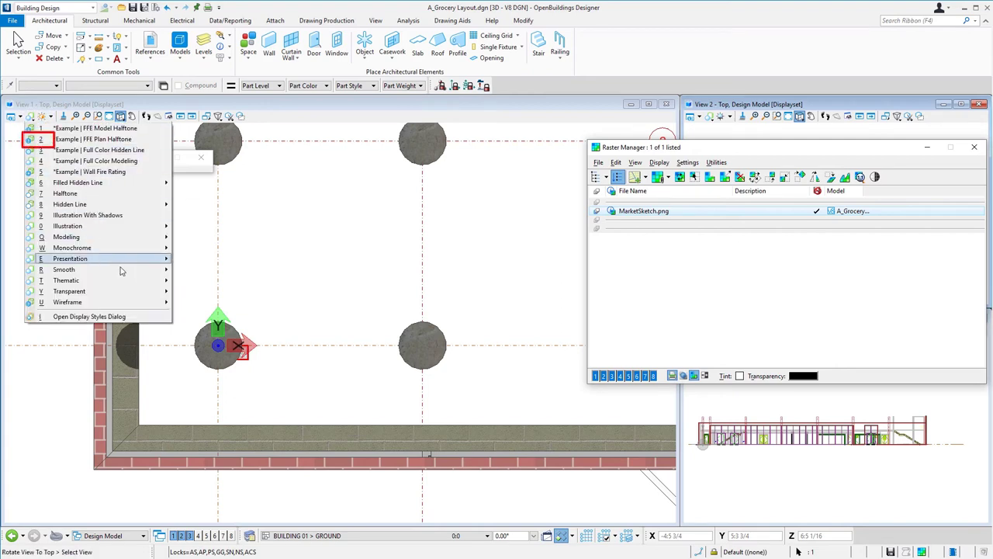
mouse_move(152, 304)
click(210, 314)
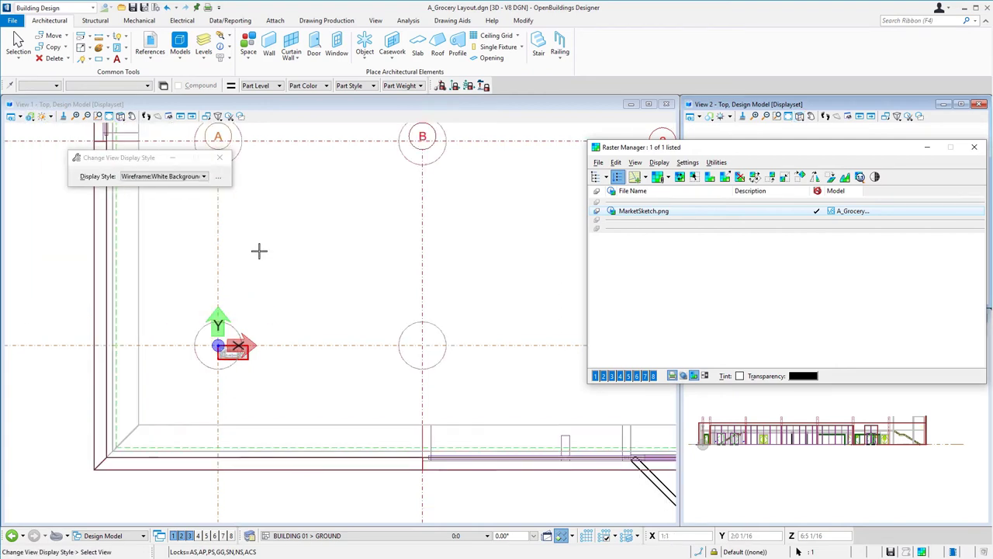
click(14, 62)
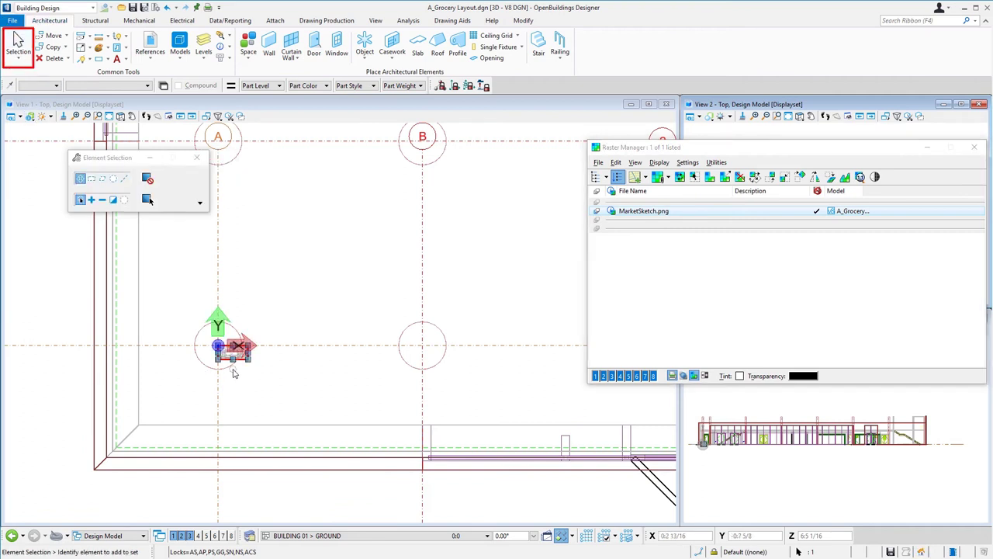
Move the MarketSketch.png raster so the sketch's lower-left building corner lands on the model's lower-left outer brick wall corner.
scroll(233, 372, up, 3)
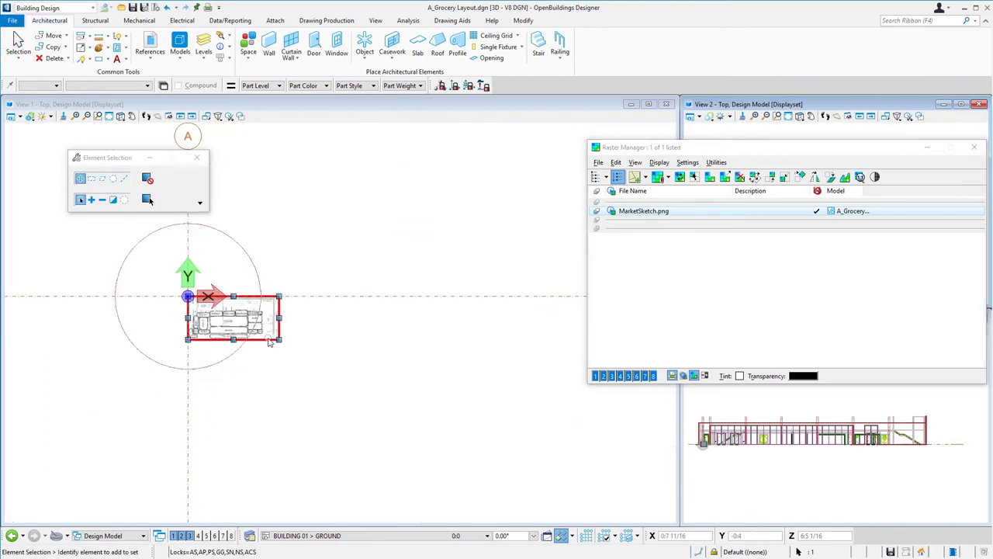
scroll(172, 325, up, 2)
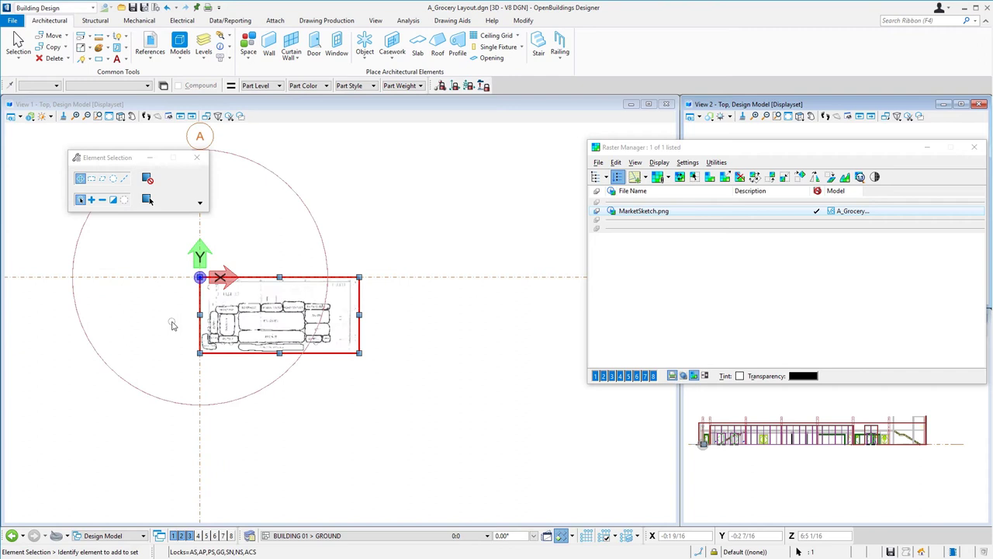
scroll(172, 324, up, 2)
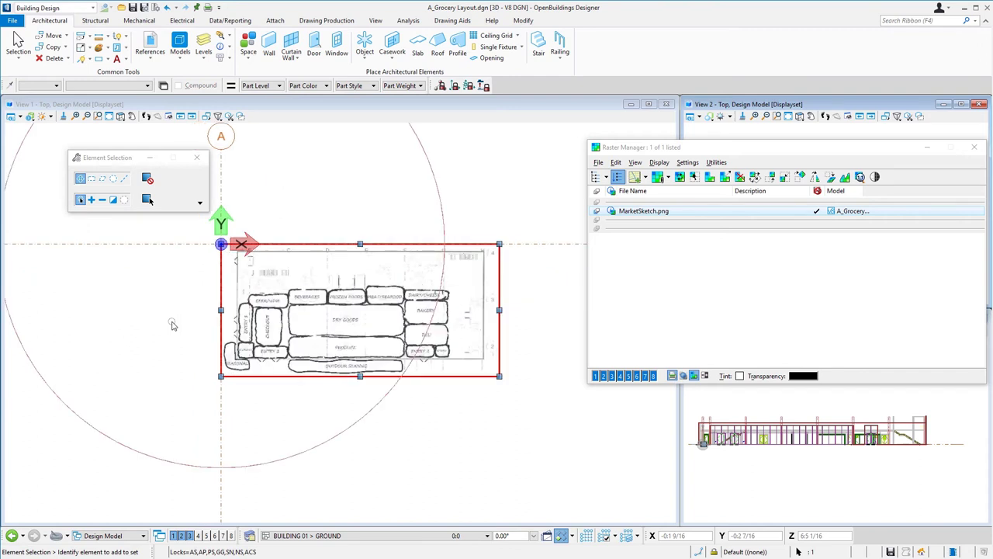
scroll(239, 363, up, 2)
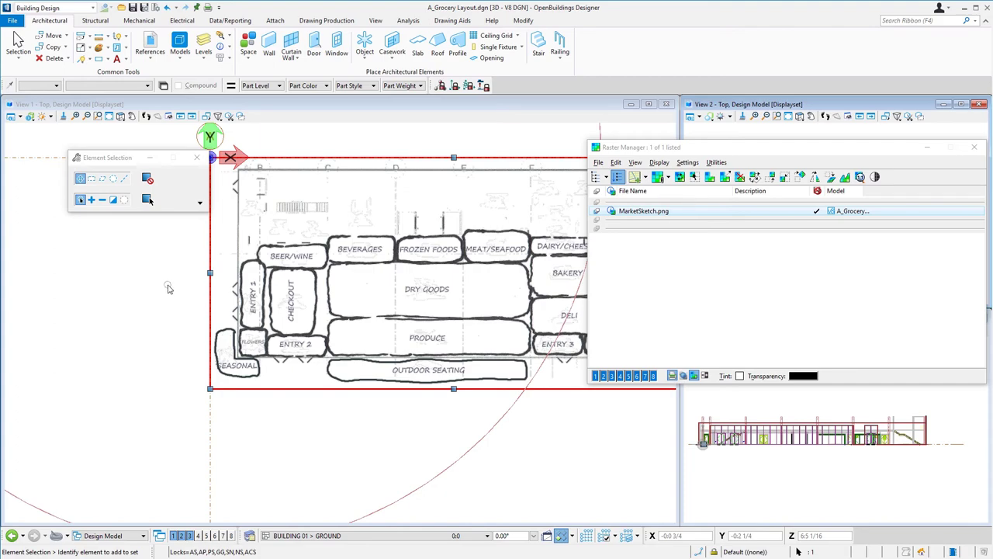
scroll(236, 358, up, 2)
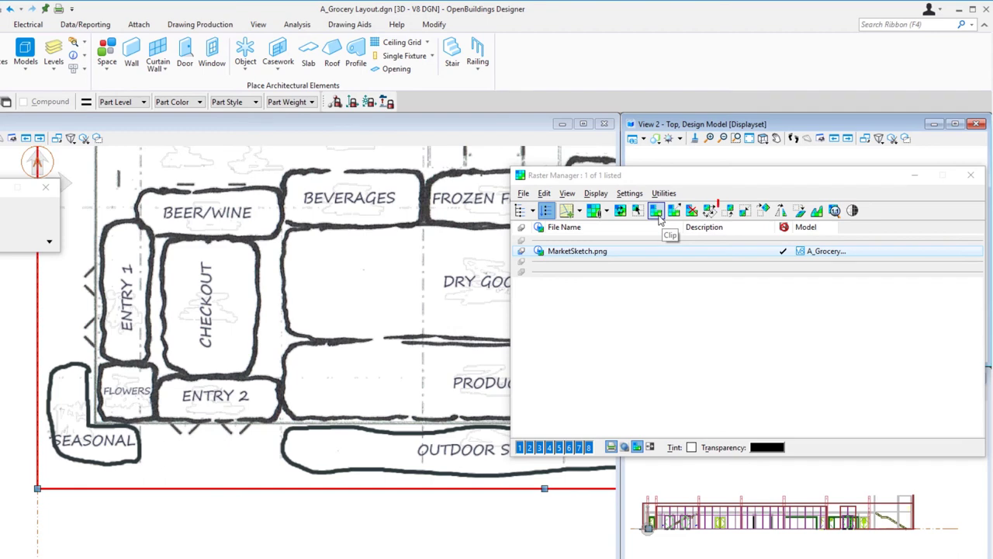
click(728, 212)
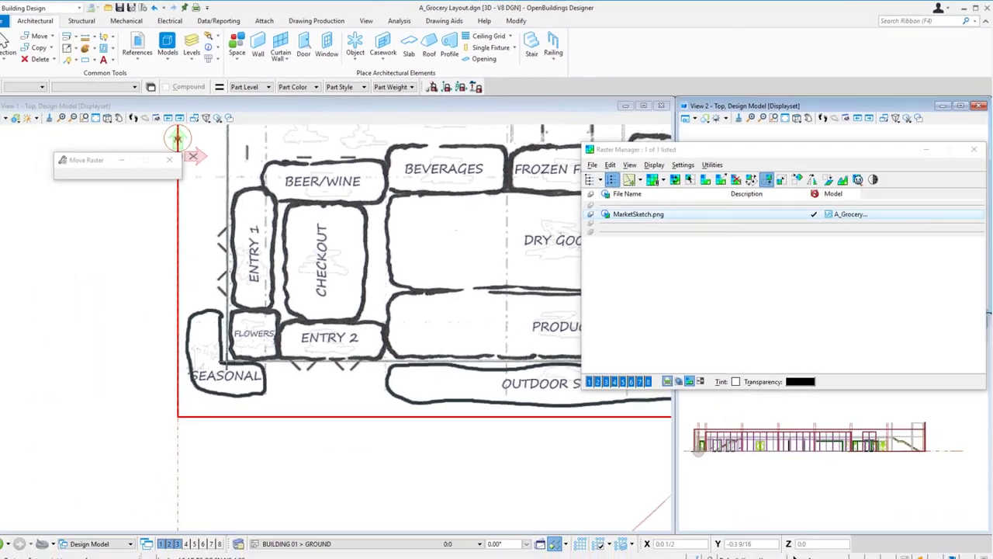
click(93, 412)
scroll(236, 346, down, 5)
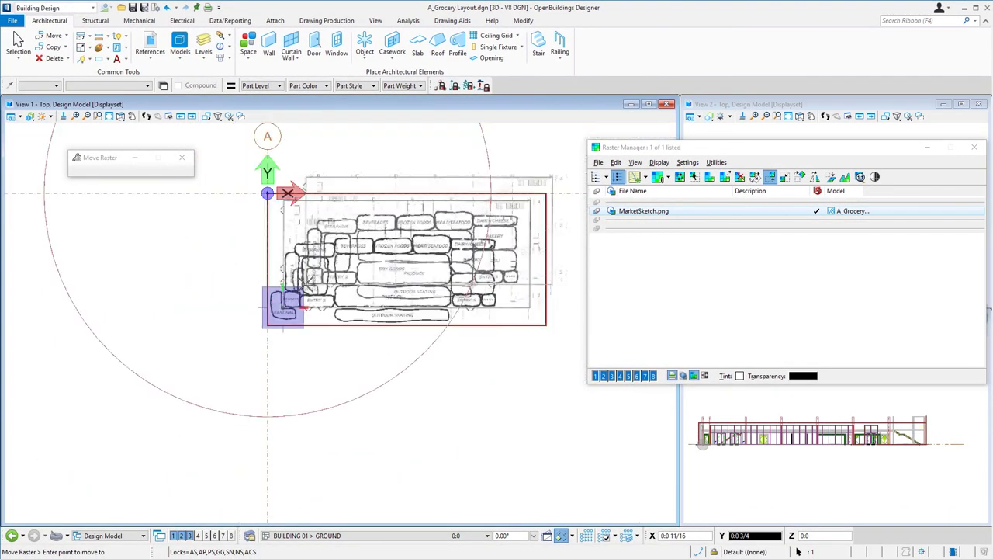
scroll(341, 337, down, 7)
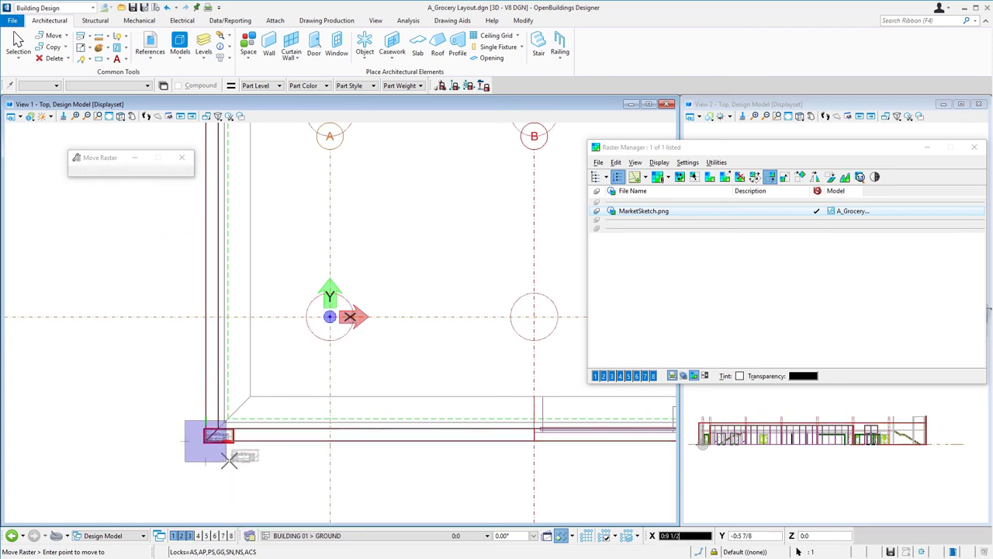
scroll(200, 456, up, 3)
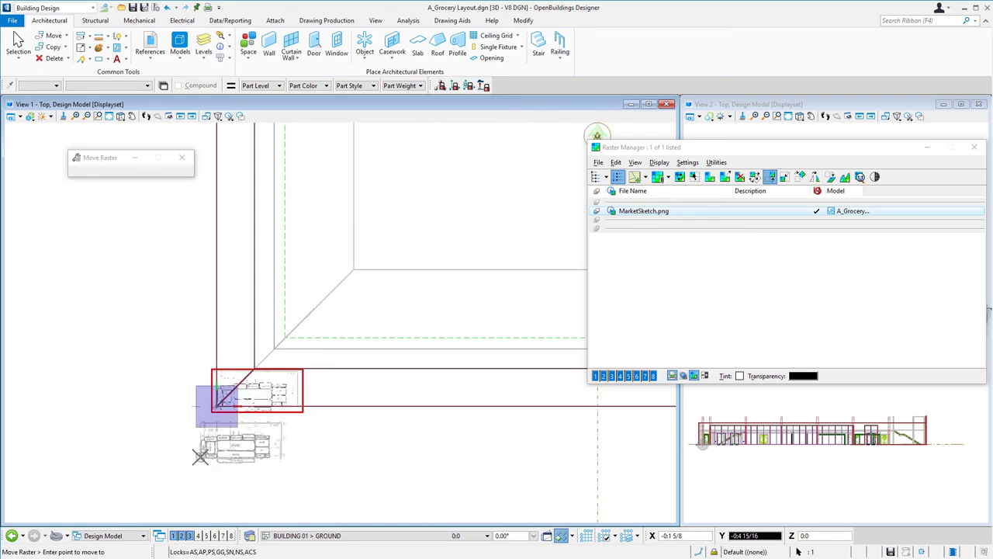
key(Escape)
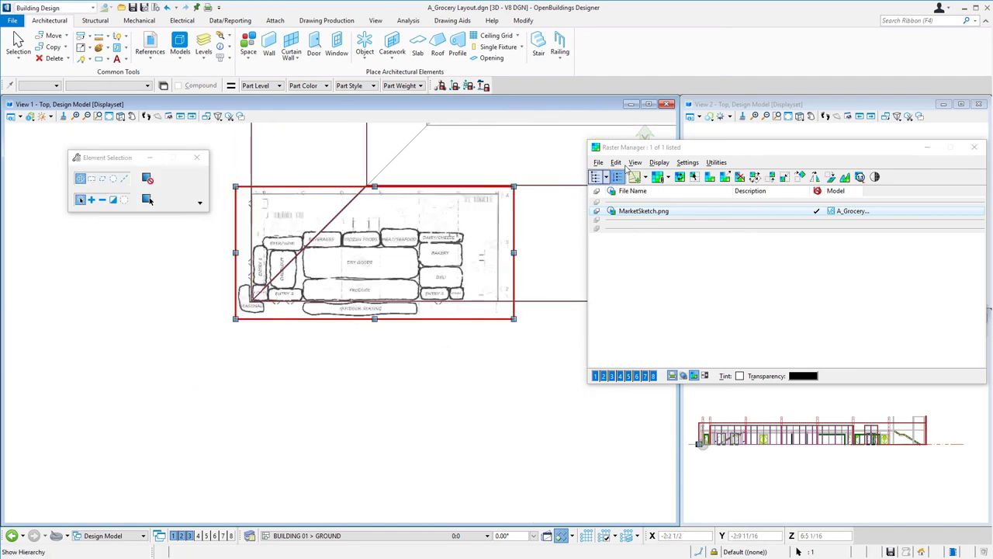
Begin scaling the raster with the proportional 3 Points Scale method, using the lower-left outer brick wall corner as the base point.
click(786, 179)
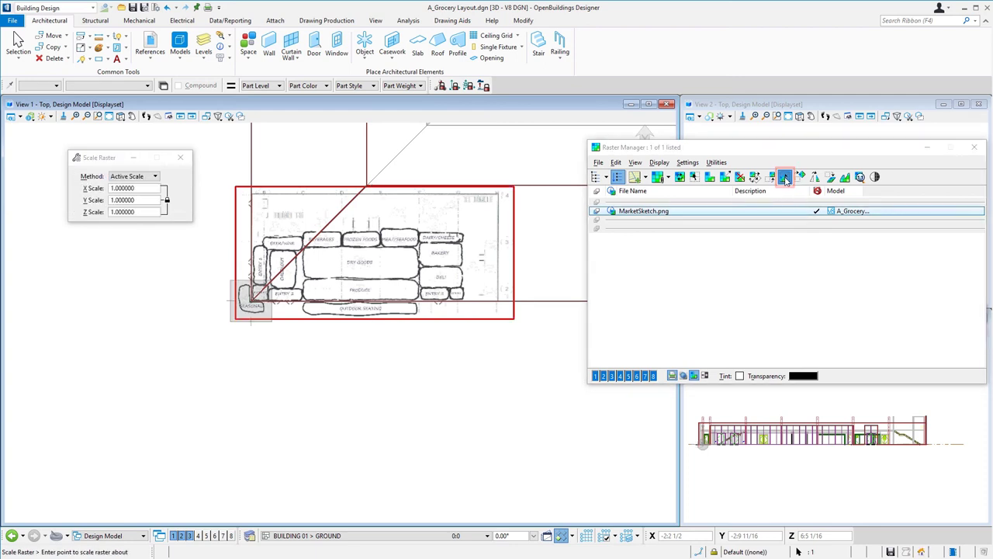
click(140, 176)
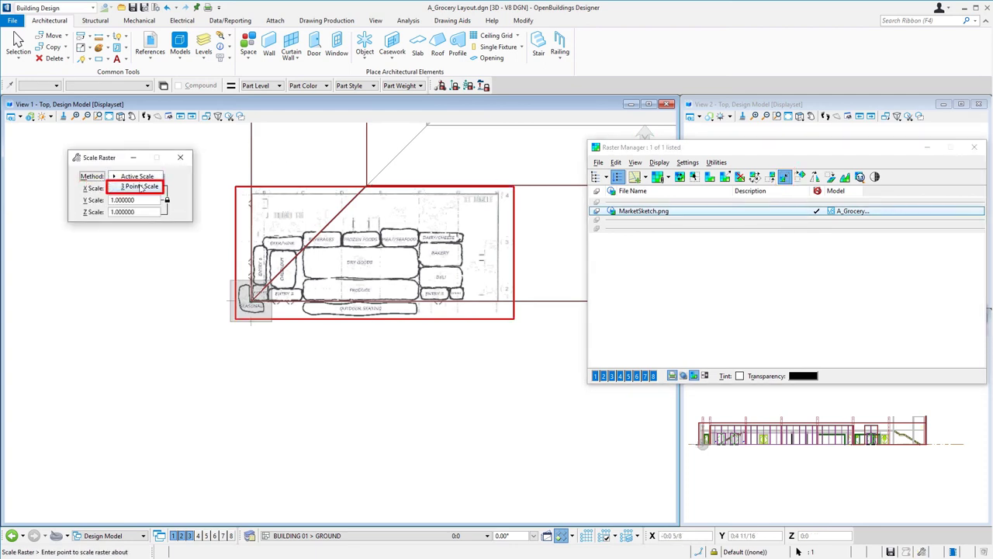
click(141, 187)
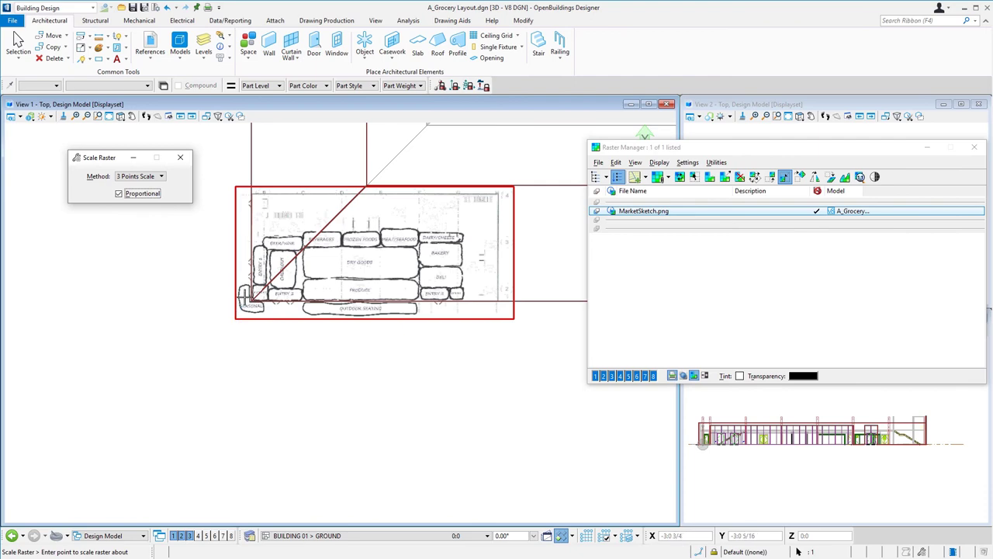
scroll(244, 296, up, 5)
scroll(244, 296, up, 2)
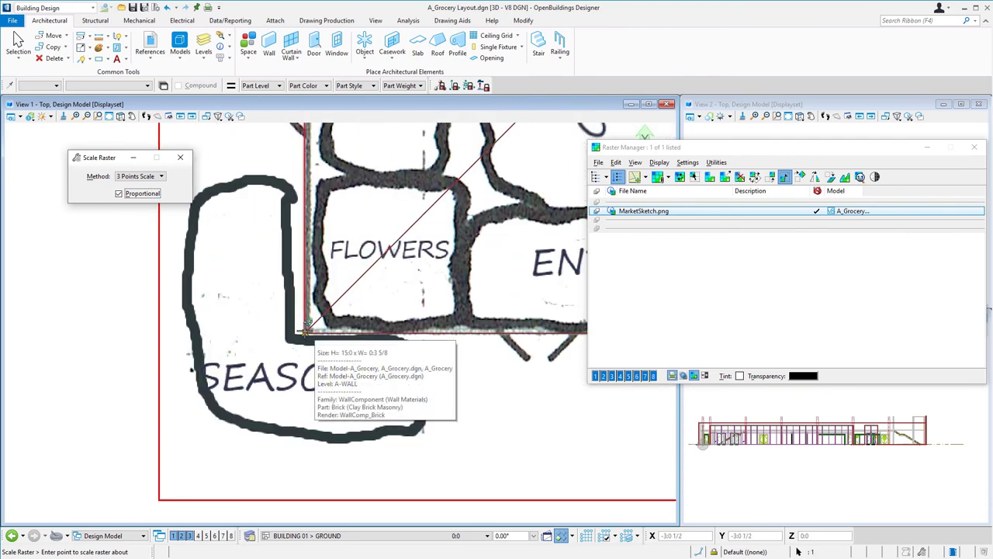
click(303, 329)
Take the sketch's upper-right building corner as the reference point and scale the raster to the model's outer wall corner near grids H and 4.
scroll(291, 333, down, 5)
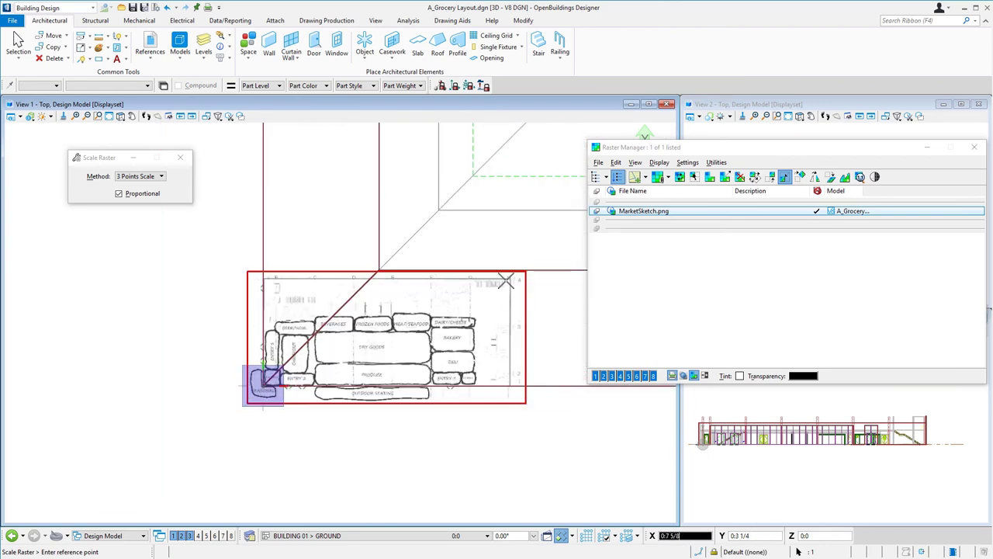
scroll(510, 280, up, 5)
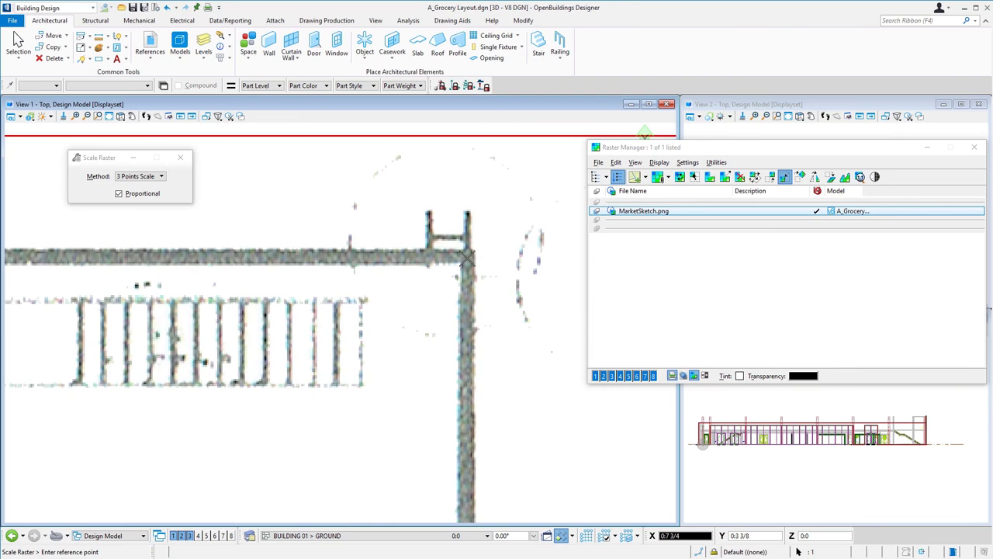
click(468, 258)
scroll(388, 331, down, 4)
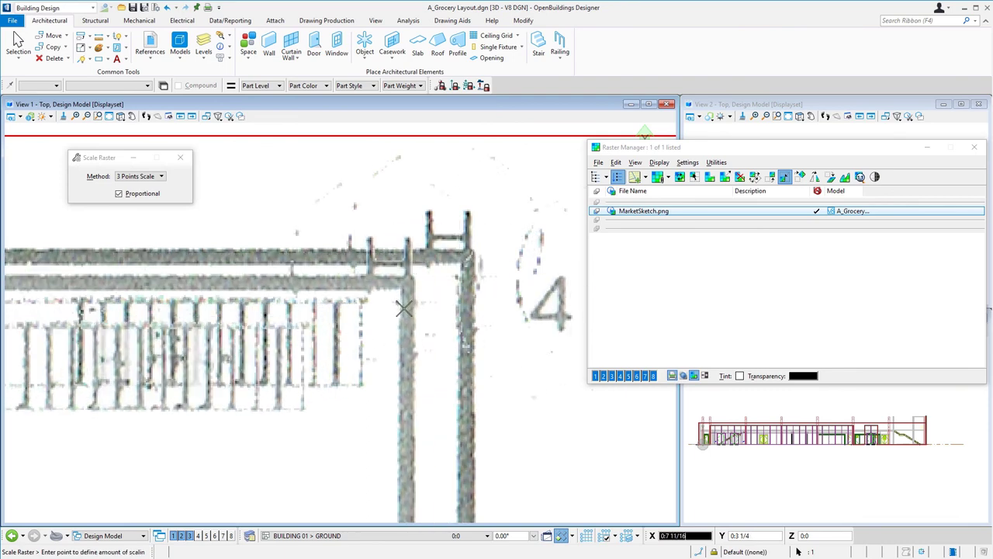
scroll(388, 330, down, 5)
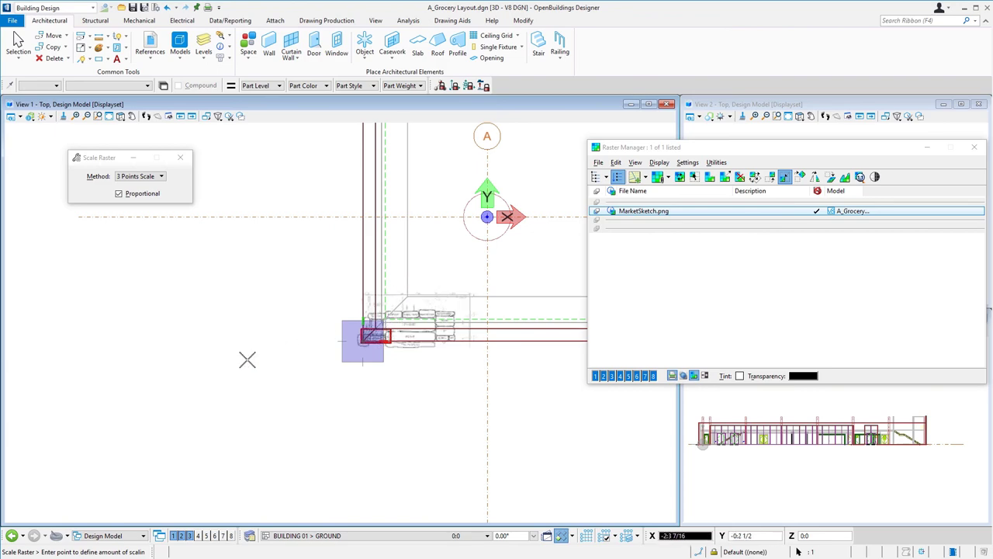
scroll(247, 358, down, 6)
scroll(247, 358, down, 4)
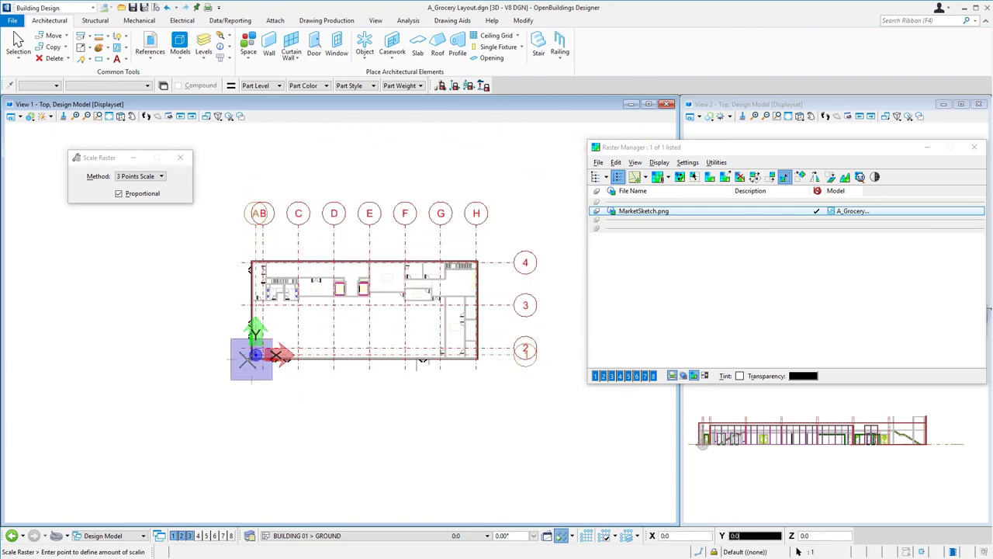
scroll(479, 257, up, 7)
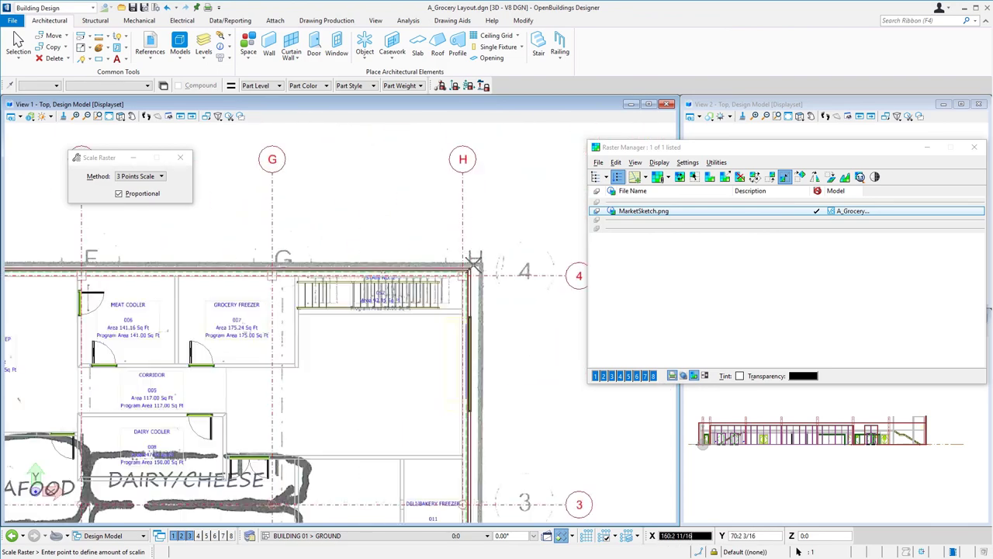
click(466, 267)
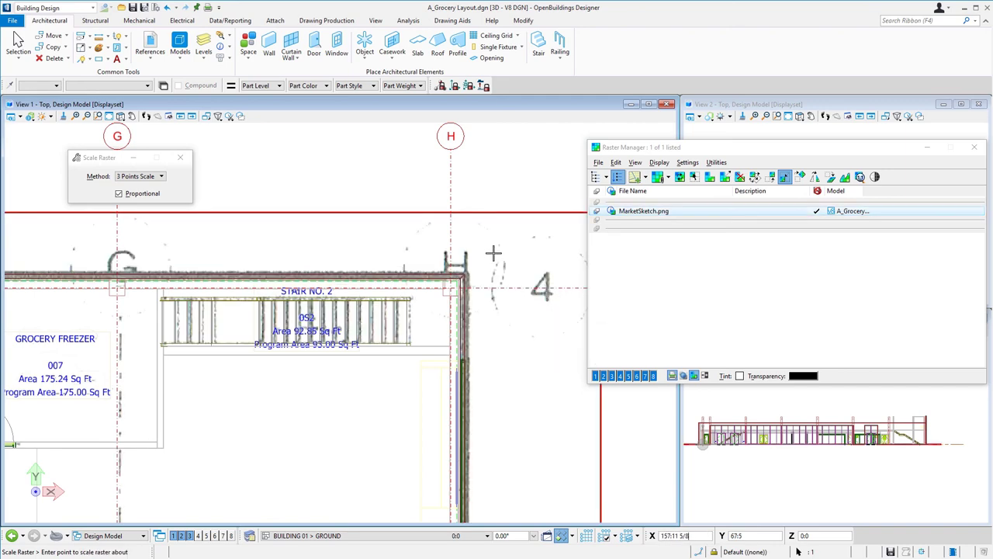
scroll(508, 248, down, 5)
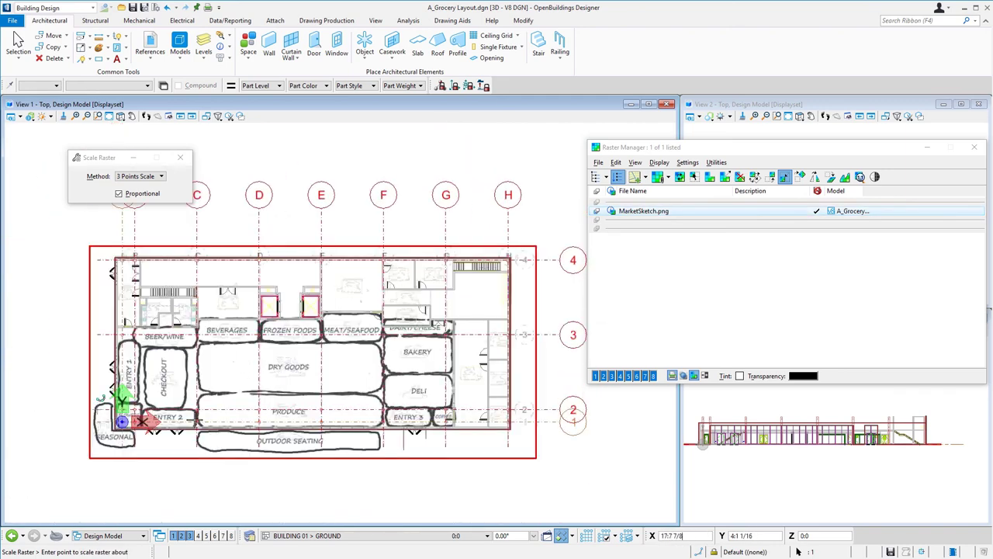